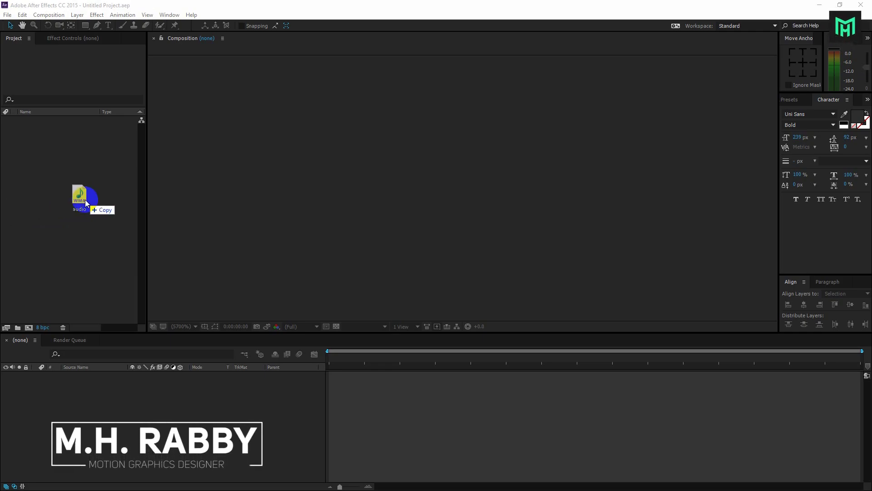
Step: Drag audio.wma and text.png into the Project panel, then select audio.wma
left_click_drag(87, 202, 88, 202)
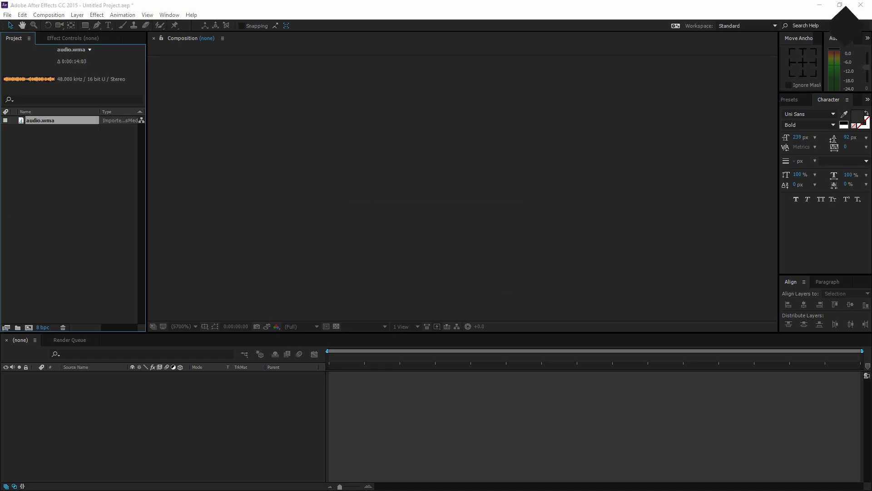
left_click_drag(1, 166, 49, 167)
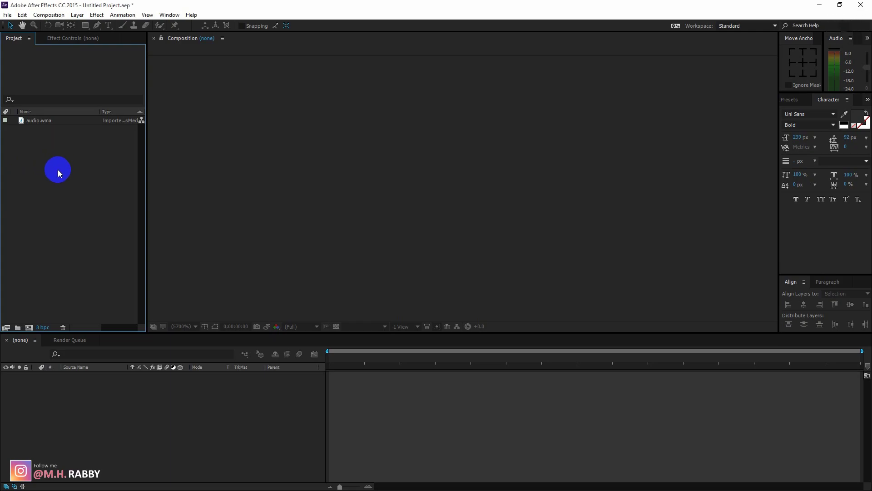
left_click(59, 168)
left_click(46, 121)
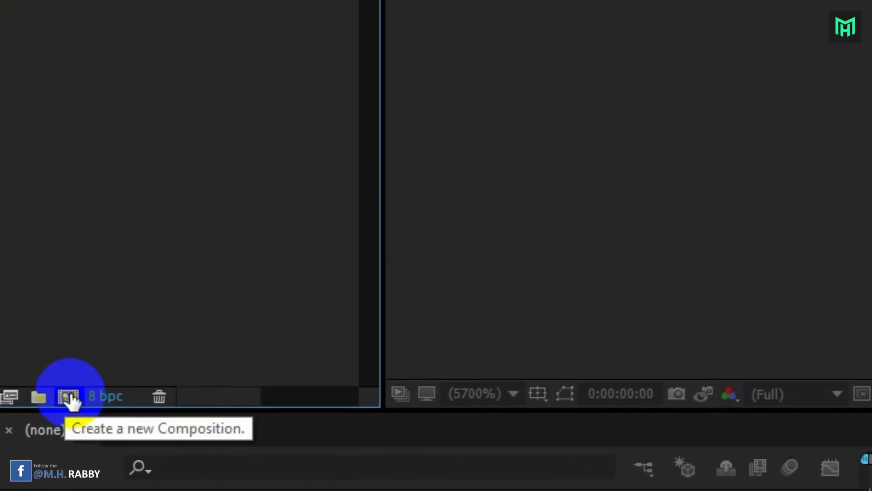
Step: Create a composition named 'Beay Drops' at 1920×1080, 30 fps, with a 0:00:14:00 duration
left_click(68, 397)
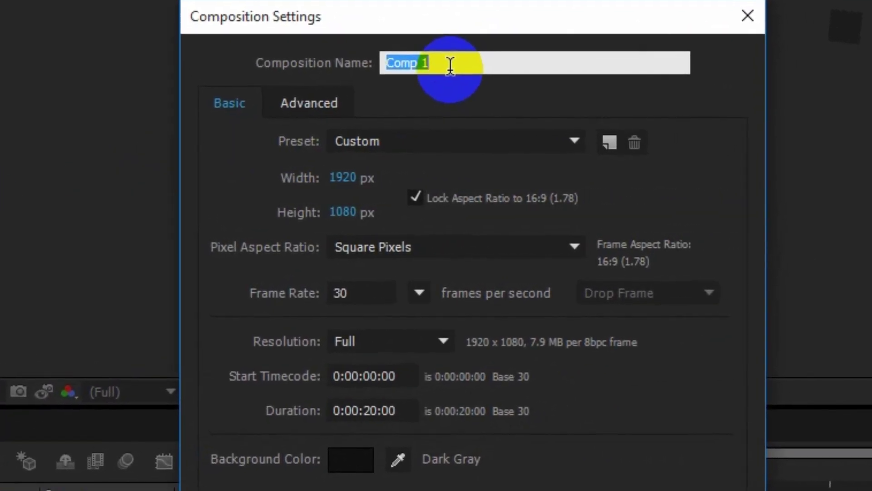
left_click(449, 66)
type("Beay Drops")
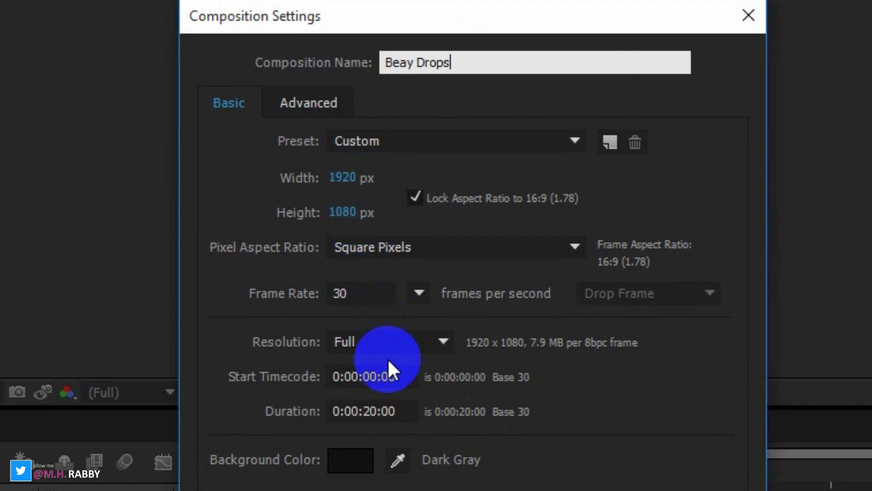
left_click(370, 410)
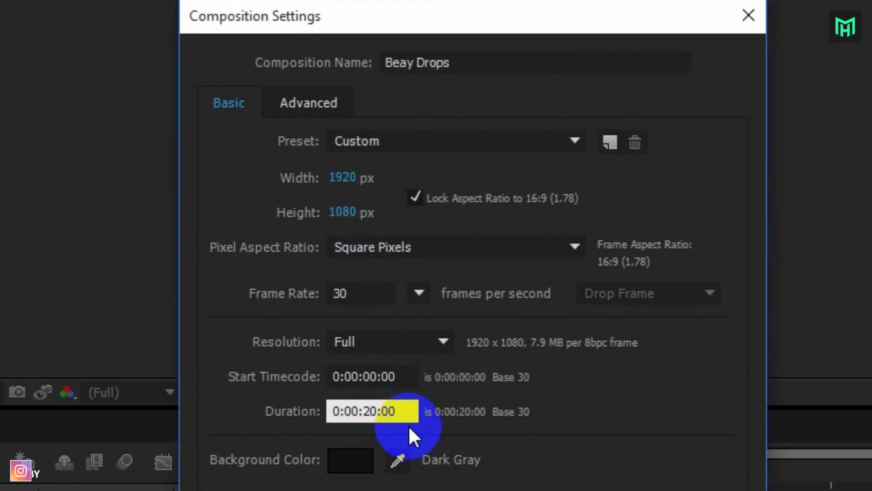
left_click_drag(376, 418, 361, 421)
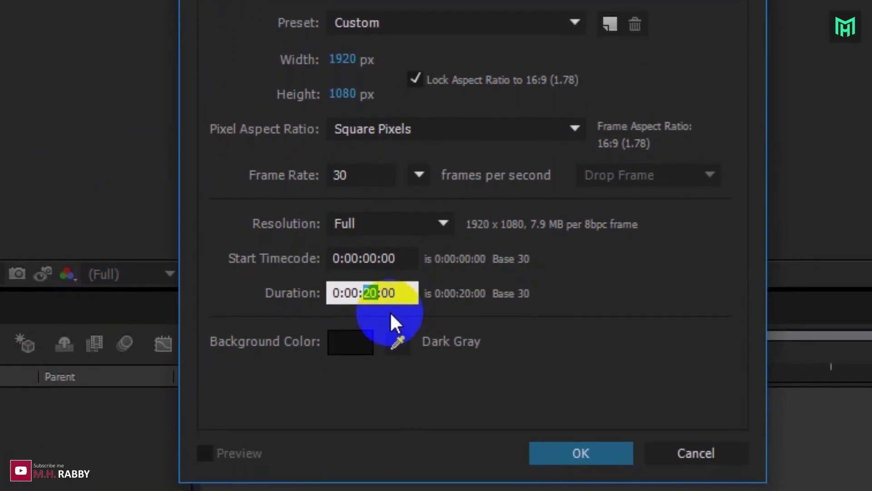
type("14")
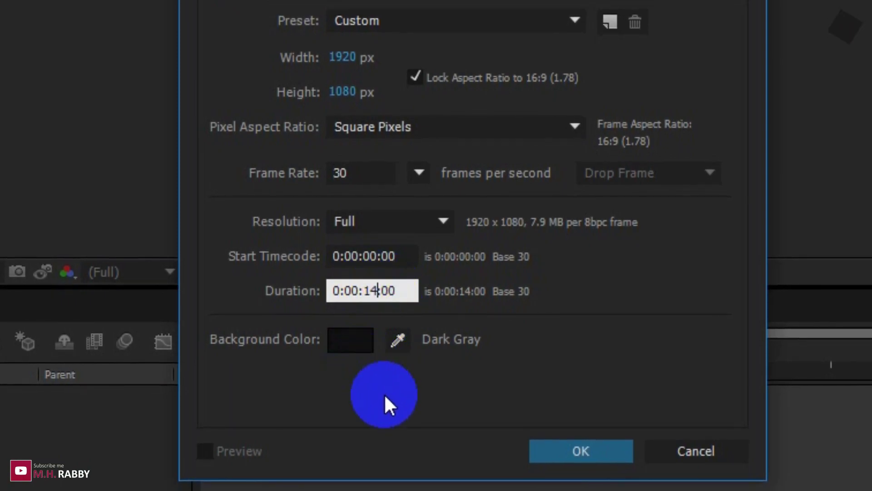
left_click(414, 418)
left_click(566, 451)
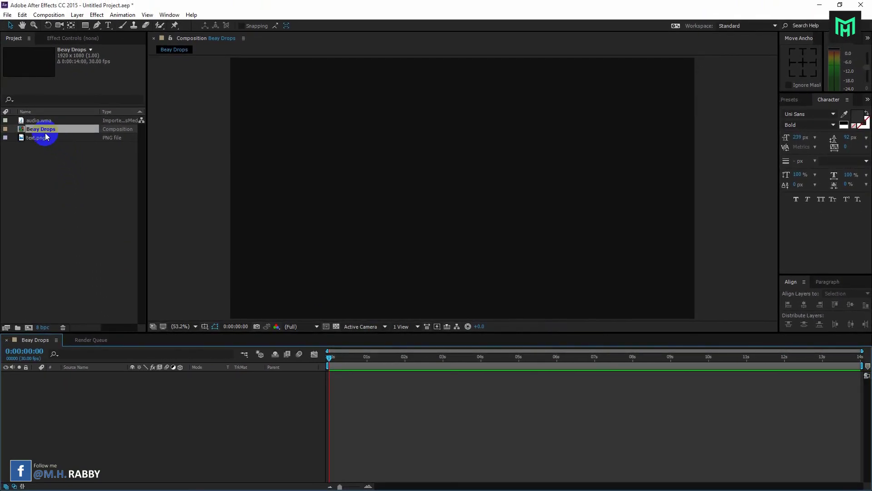
Step: Add audio.wma to the timeline and convert its audio to amplitude keyframes
left_click(38, 123)
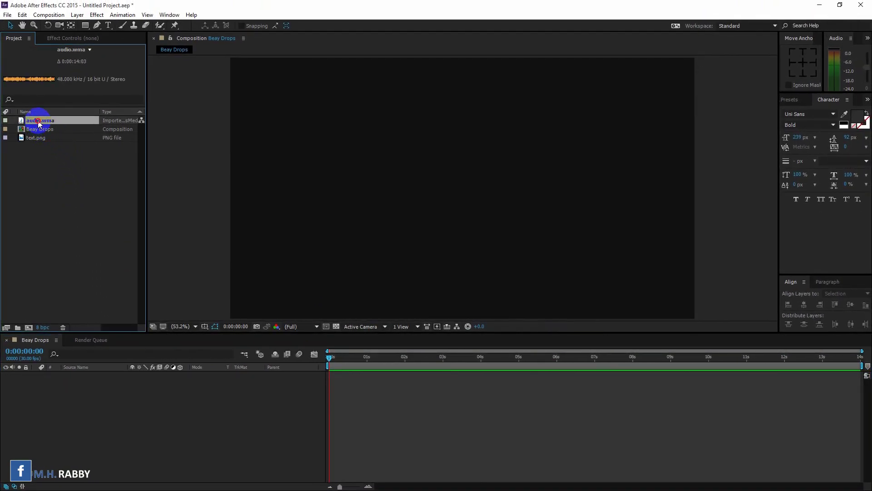
left_click_drag(38, 123, 77, 401)
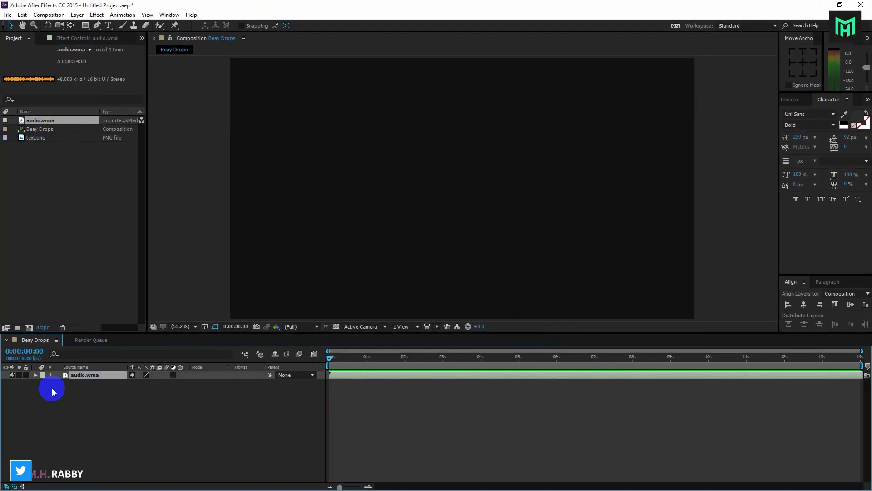
right_click(95, 377)
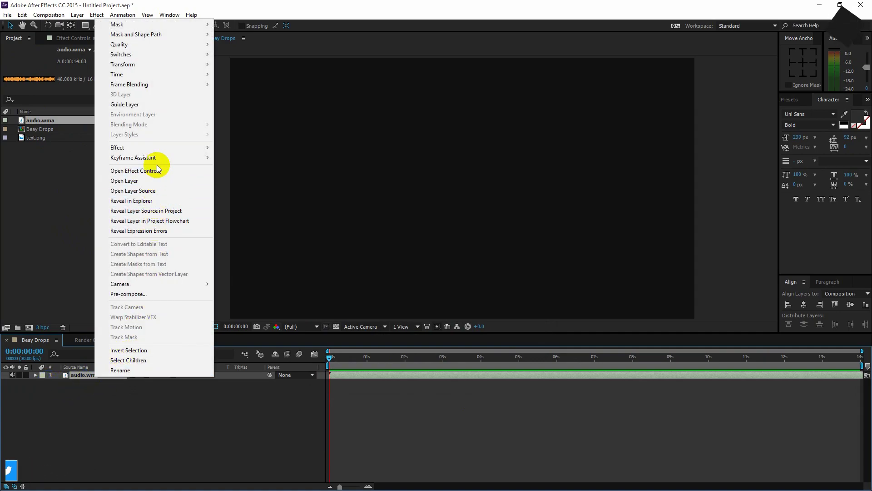
mouse_move(159, 157)
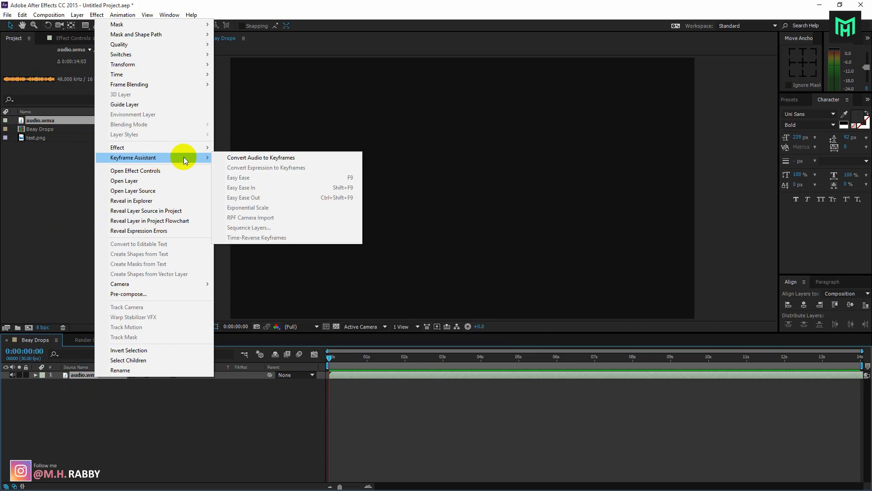
left_click(232, 160)
left_click(277, 159)
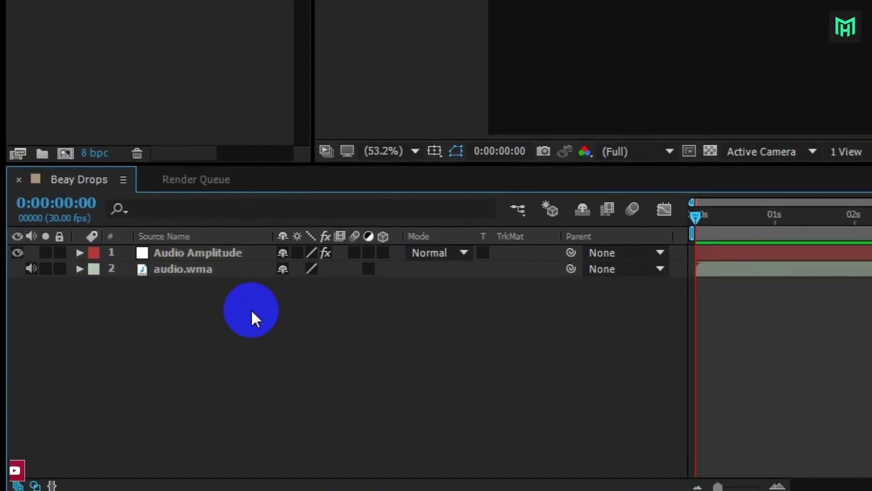
Step: Expand the Audio Amplitude layer's effects to reveal the Both Channels slider
left_click(94, 375)
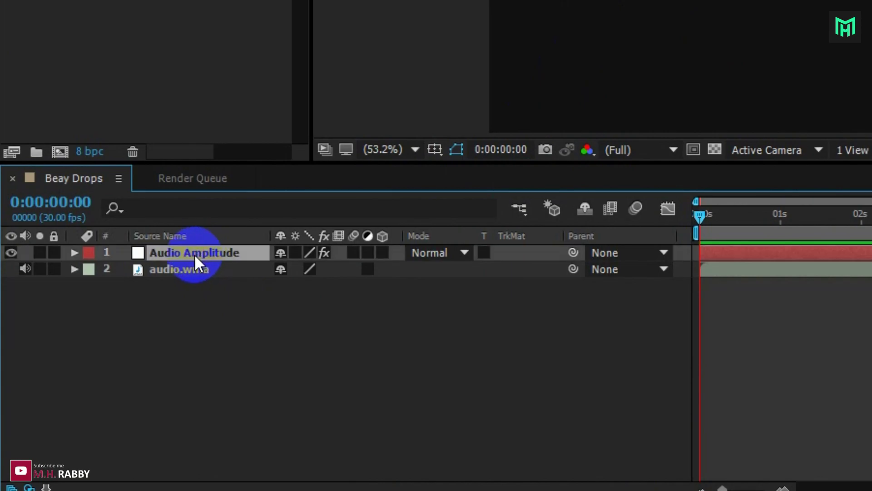
left_click(73, 252)
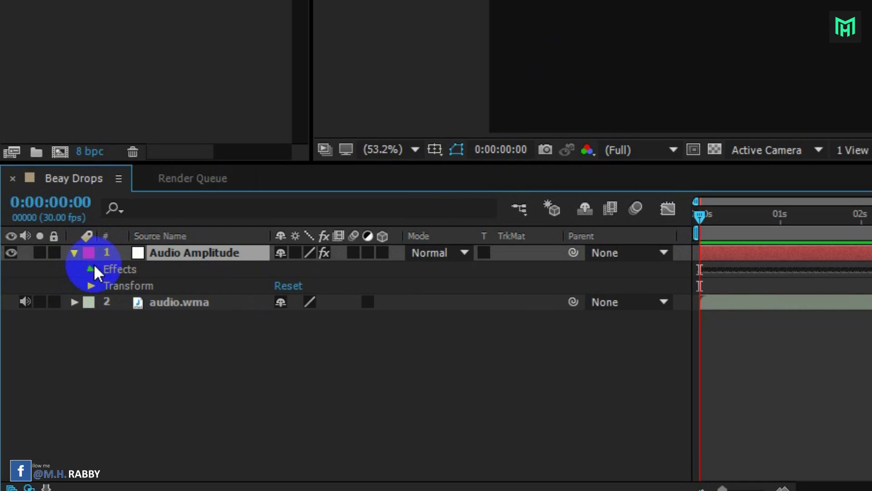
left_click(91, 268)
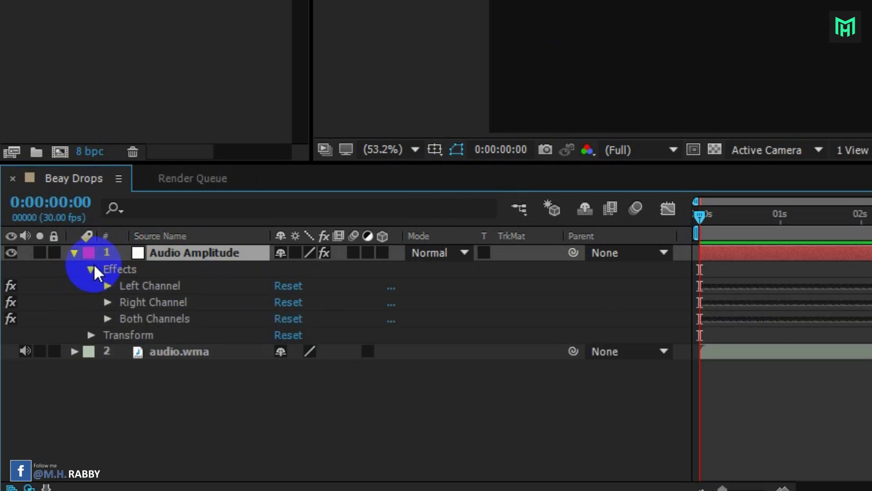
left_click(113, 316)
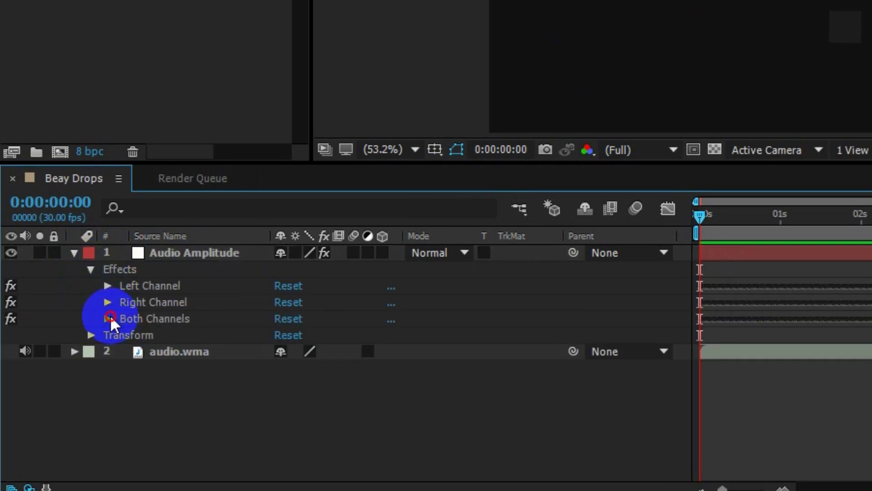
left_click(109, 317)
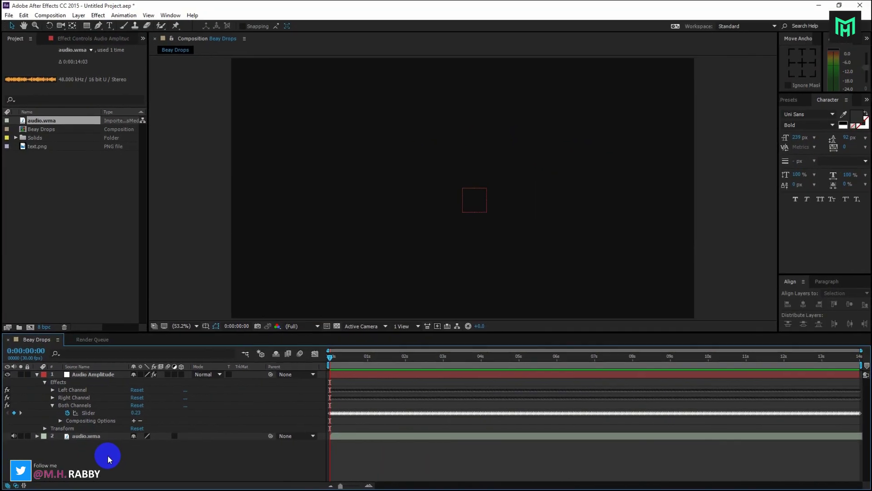
Step: Add text.png as a layer and enable an expression on its Scale property
left_click(37, 146)
left_click_drag(37, 149, 67, 375)
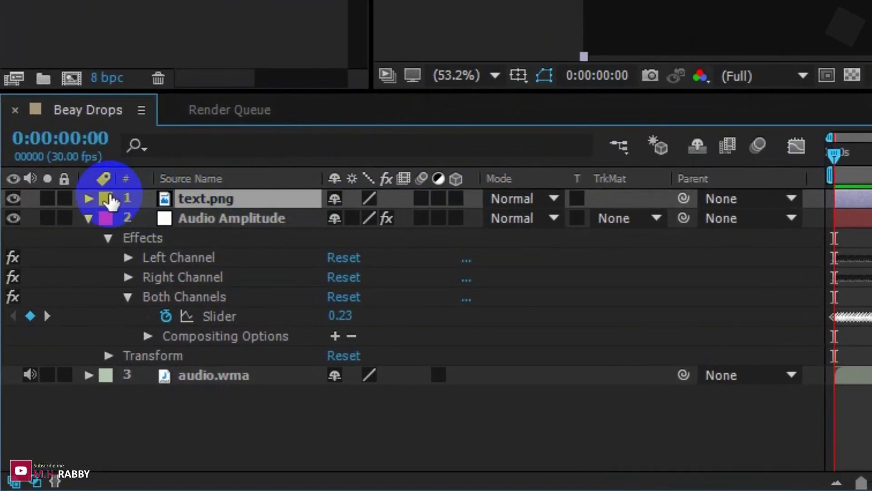
left_click(90, 199)
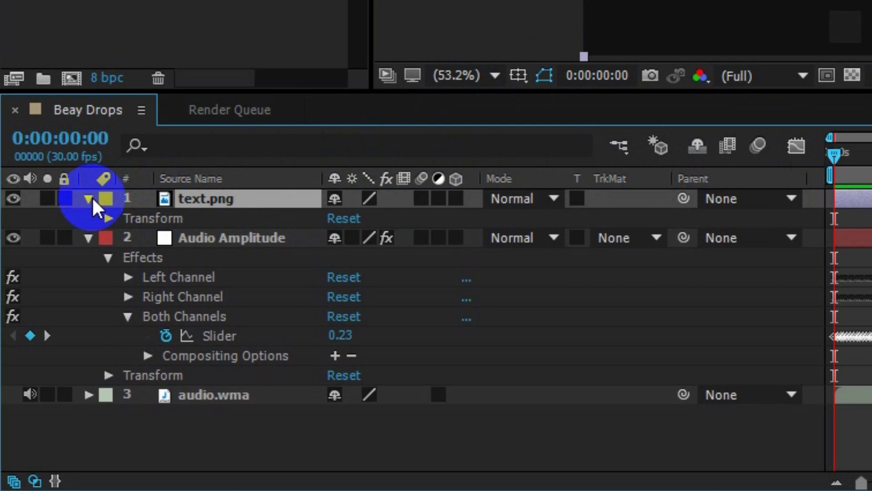
left_click(110, 218)
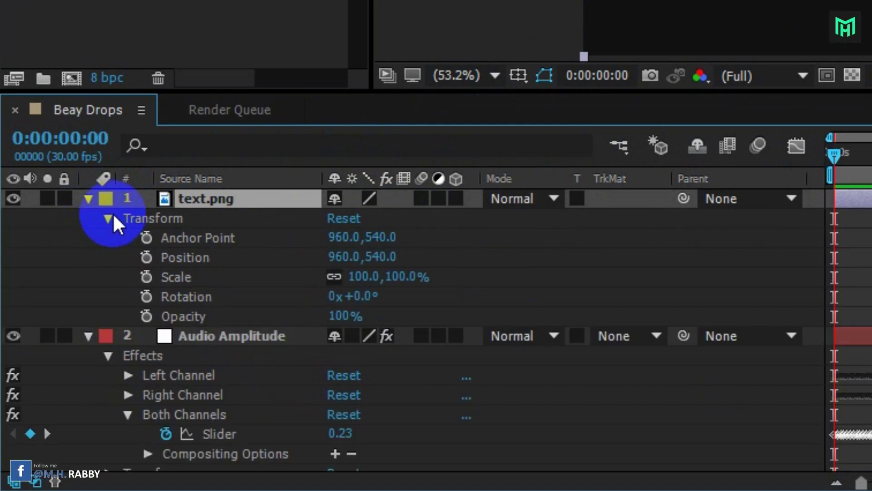
scroll(380, 229, "down", 2)
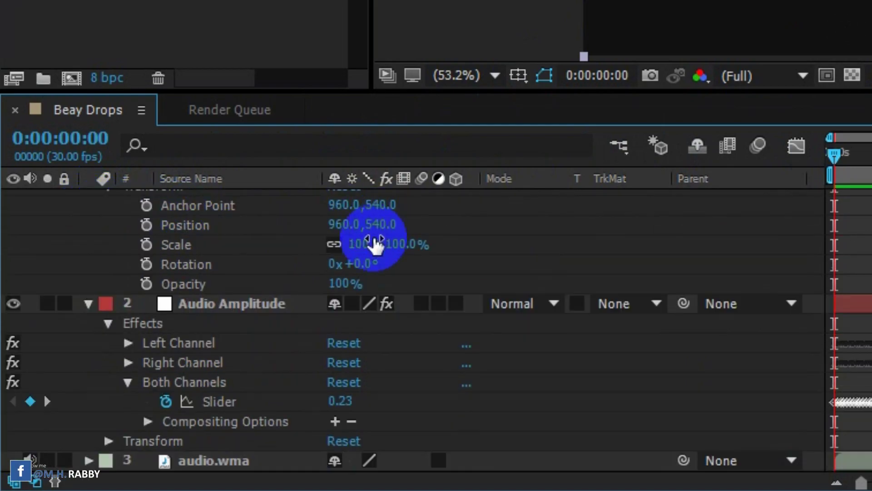
left_click(146, 245, "alt")
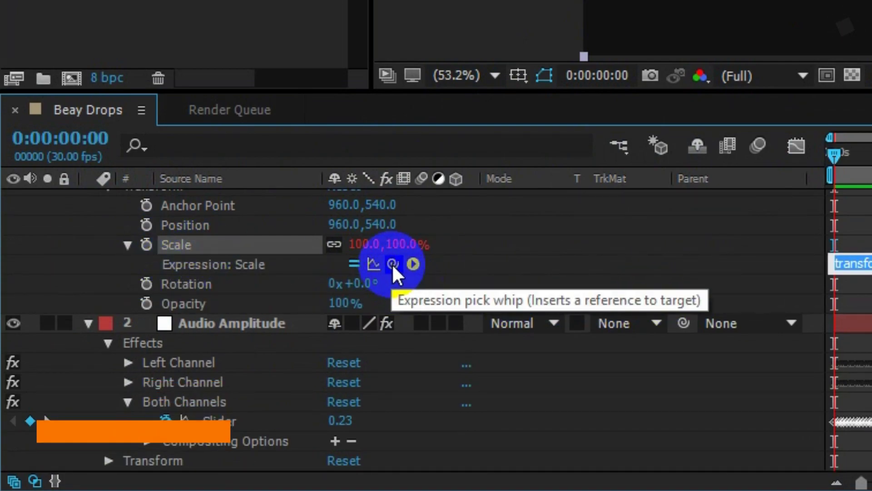
Step: Pick-whip Scale to the Both Channels slider as [temp, temp] and preview the pulsing logo
left_click_drag(393, 263, 239, 421)
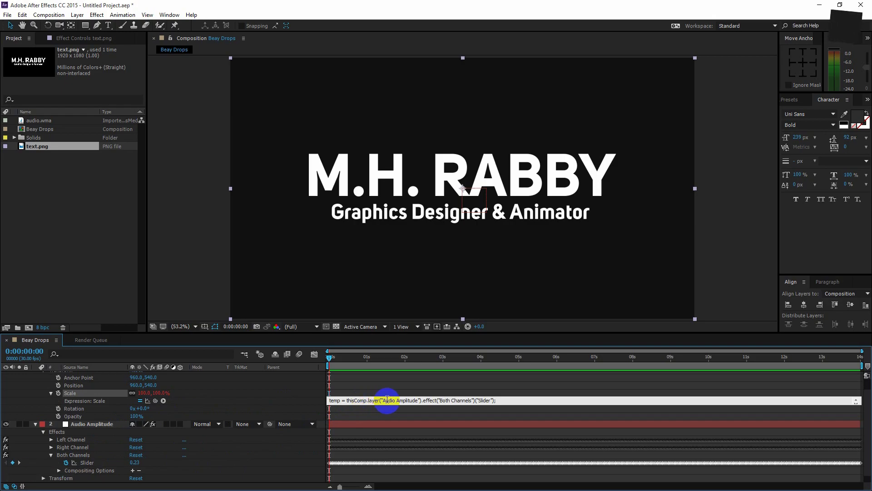
key("KP_Enter")
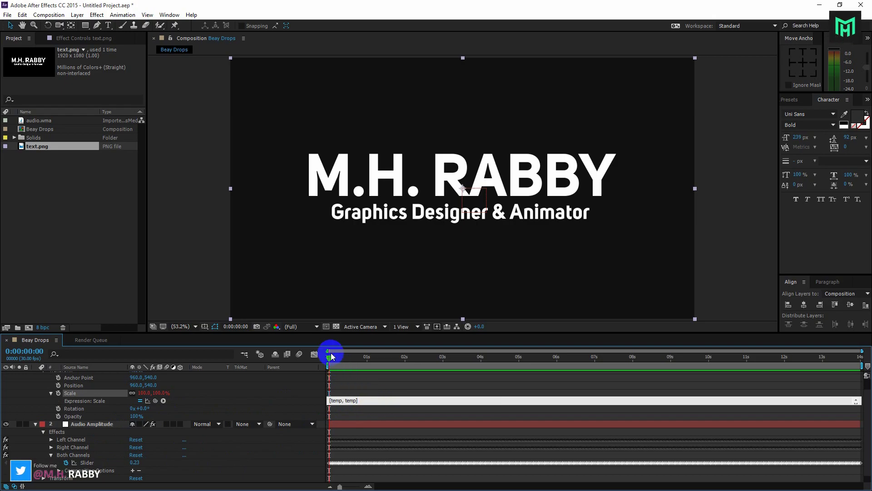
left_click_drag(330, 357, 374, 373)
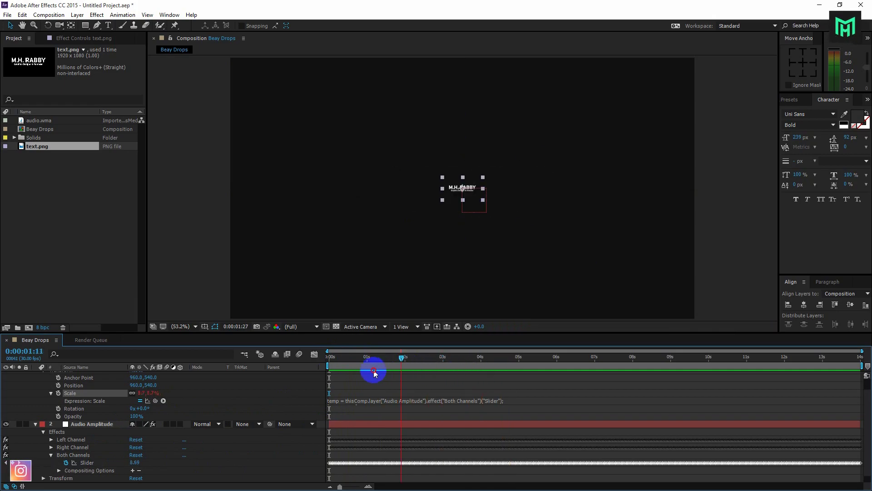
key("space")
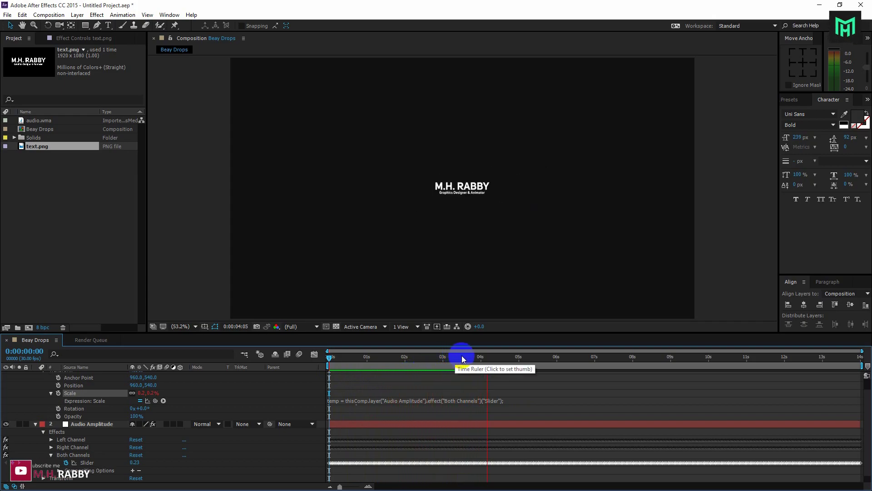
mouse_move(499, 357)
left_mouse_down()
mouse_move(551, 360)
mouse_move(496, 364)
left_mouse_up()
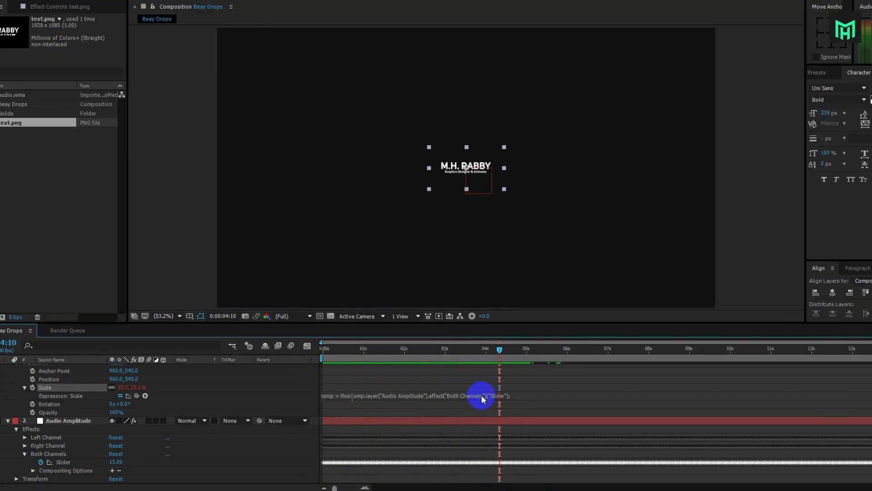
Step: Edit the logo's Scale expression to read [temp+80, temp+80]
left_click(480, 399)
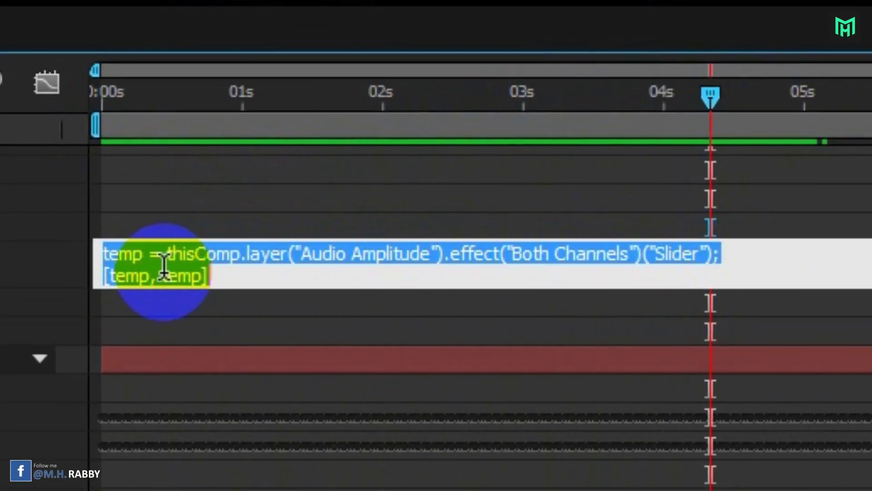
left_click(152, 273)
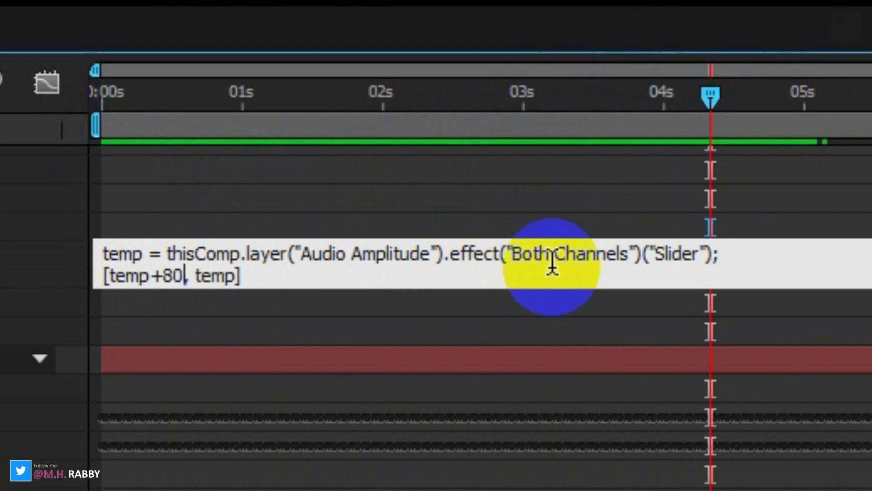
left_click(238, 278)
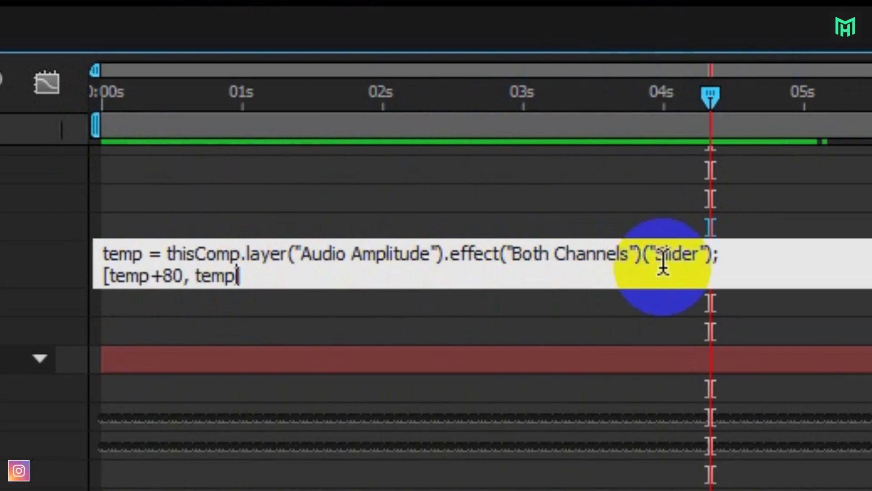
type("]")
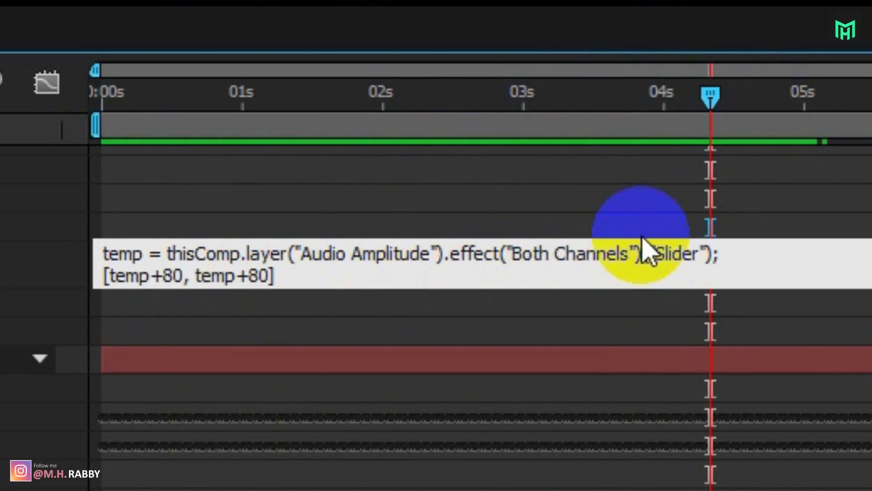
left_click(16, 263)
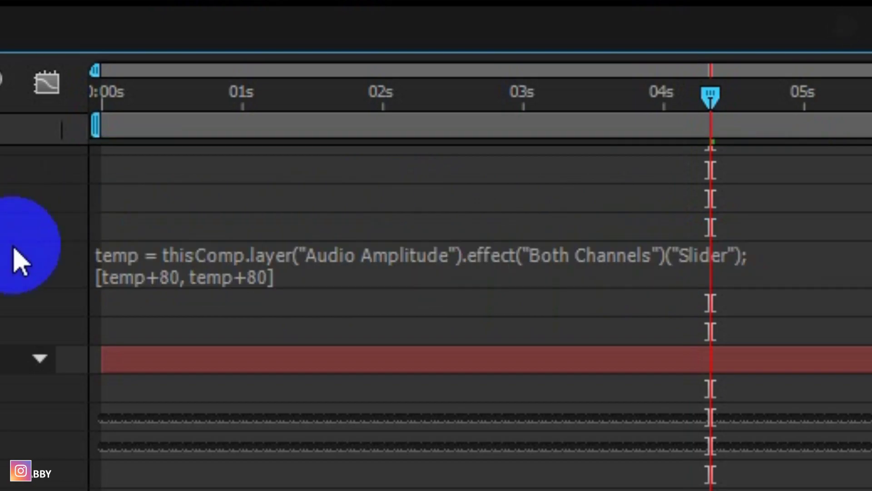
left_click_drag(341, 357, 319, 362)
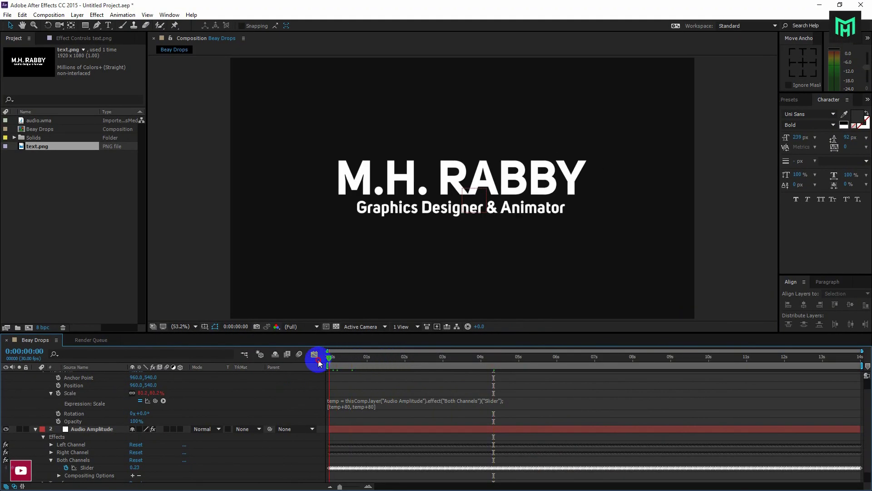
key("space")
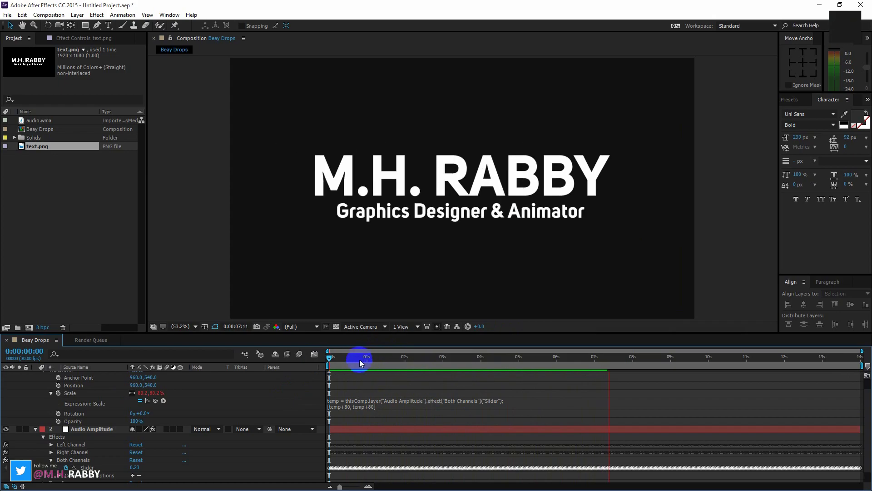
left_click(330, 359)
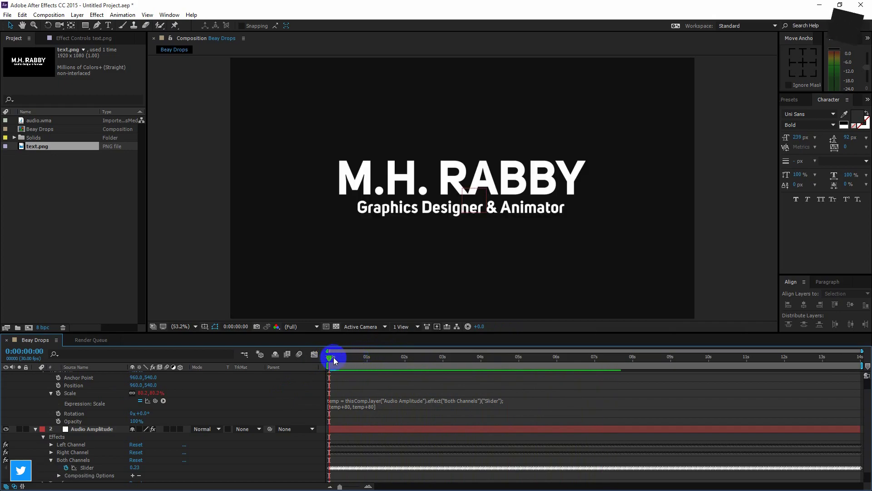
key("space")
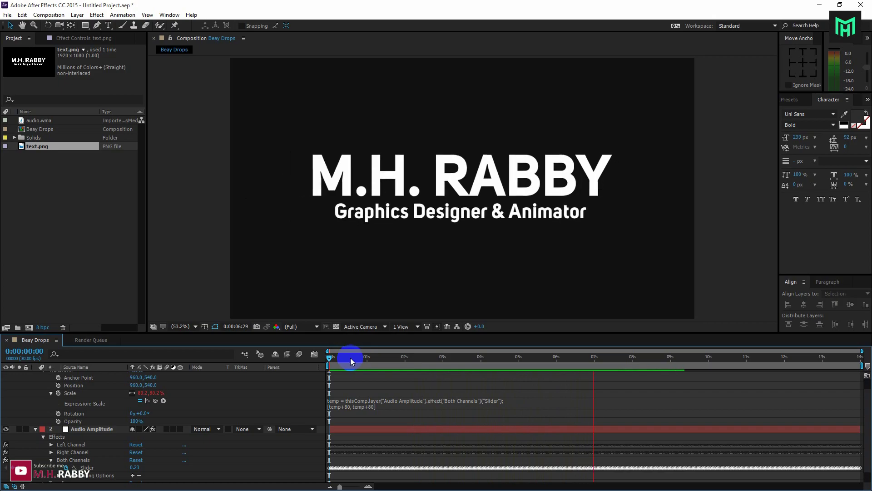
left_click_drag(350, 361, 321, 366)
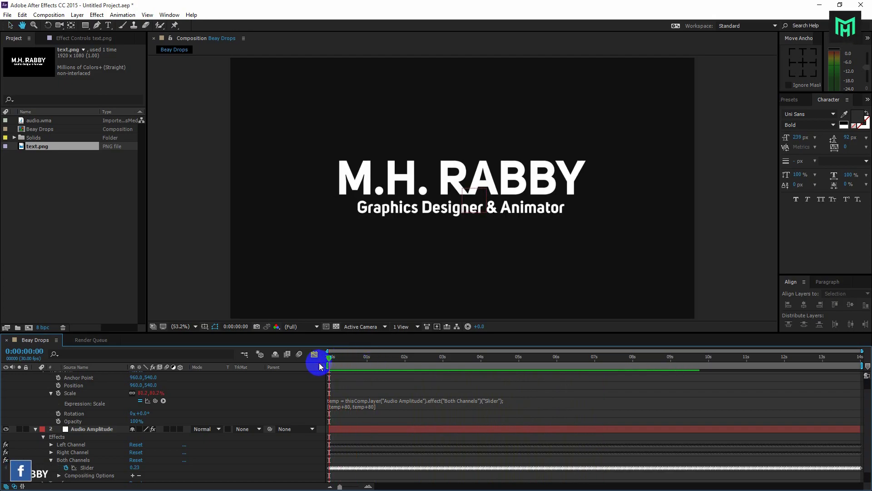
key("space")
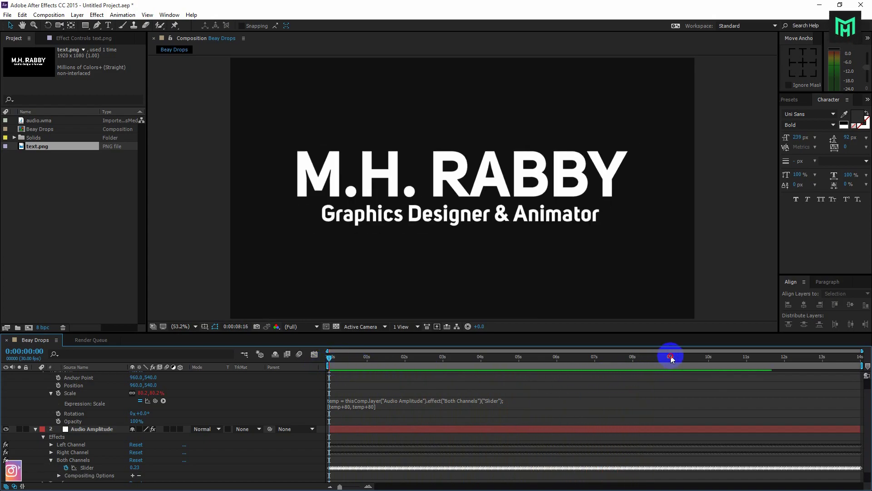
left_click_drag(668, 356, 586, 359)
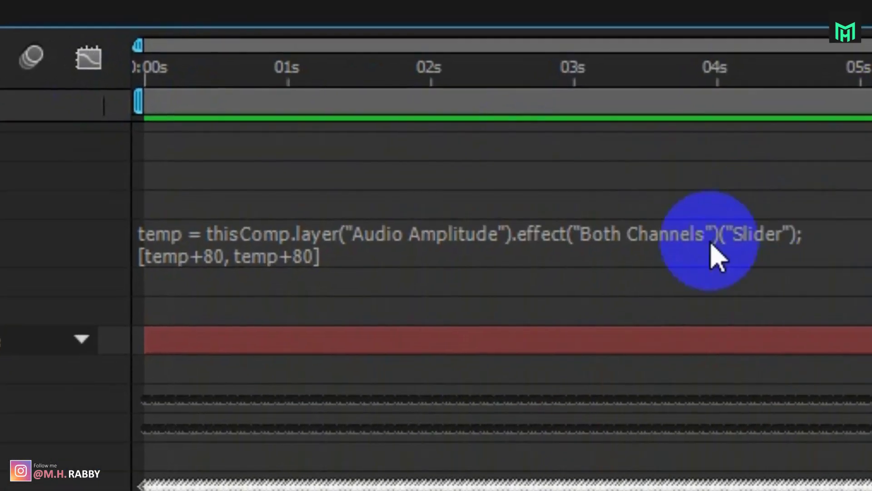
Step: Change the Scale expression offsets from 80 to 90, giving [temp+90, temp+90]
left_click(371, 405)
left_click(309, 250)
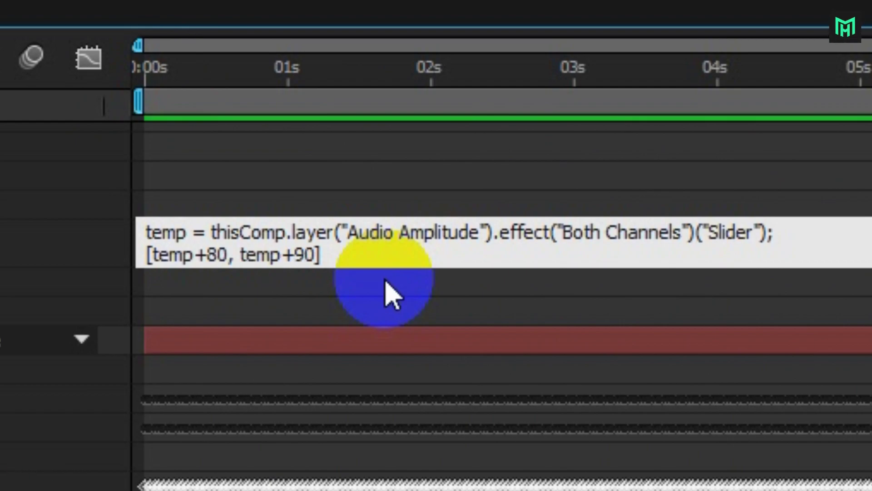
key("BackSpace")
type("9")
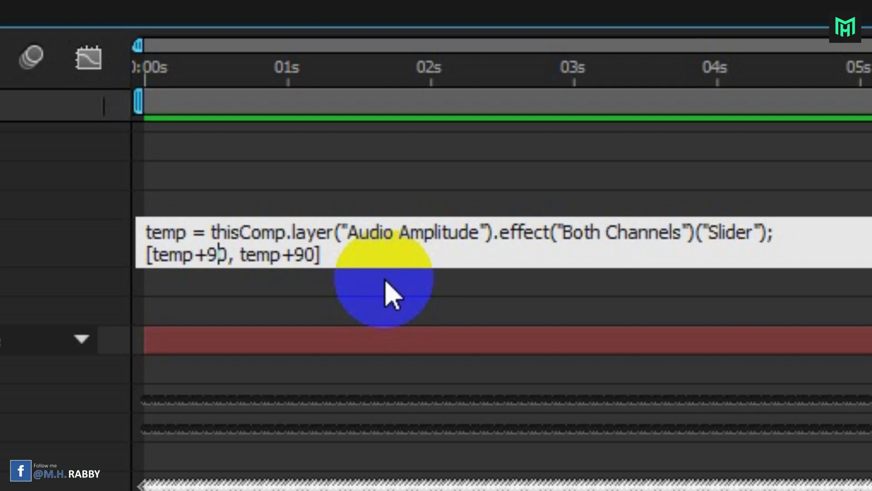
left_click(29, 270)
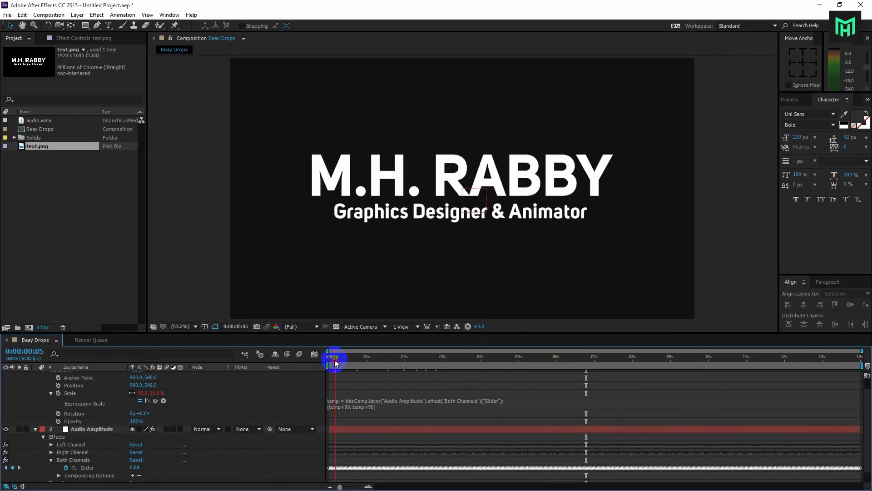
left_click(316, 290)
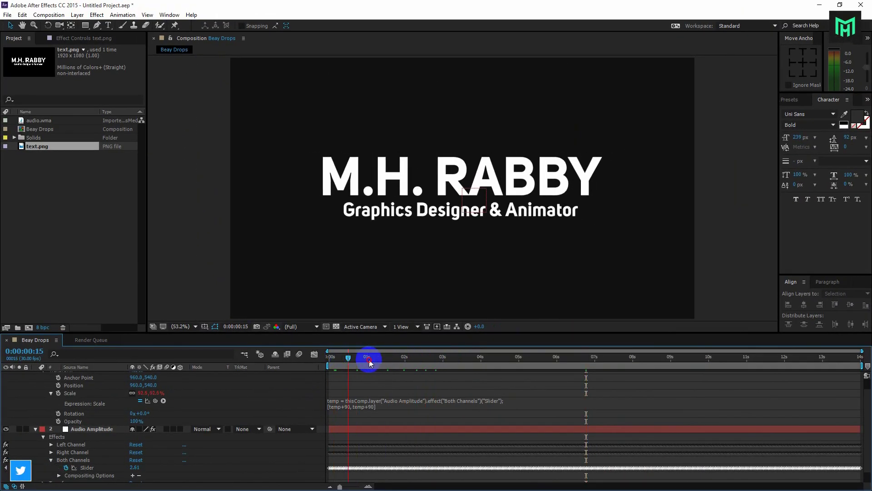
left_click_drag(370, 362, 398, 361)
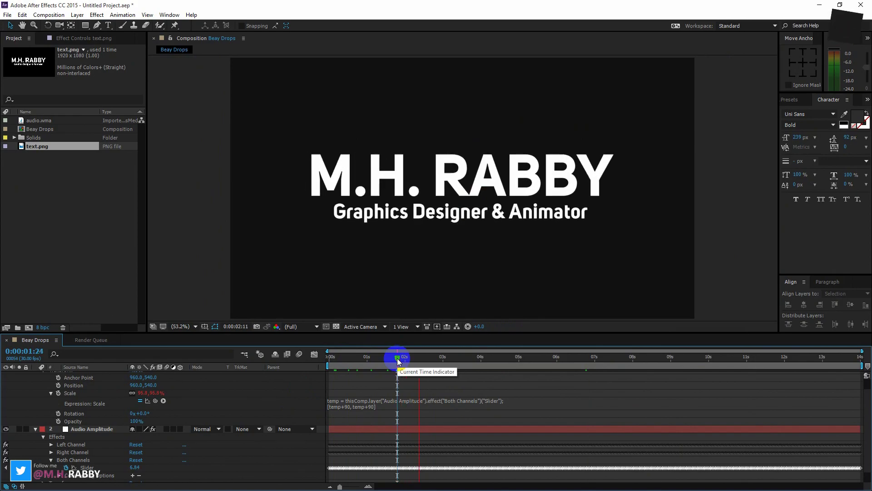